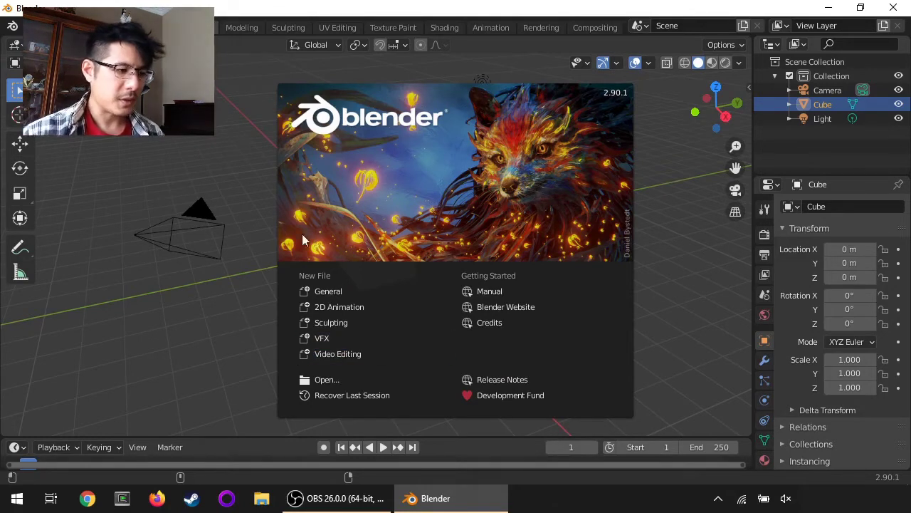
# - Start a new Video Editing file from the splash screen's New File list
pyautogui.click(334, 355)
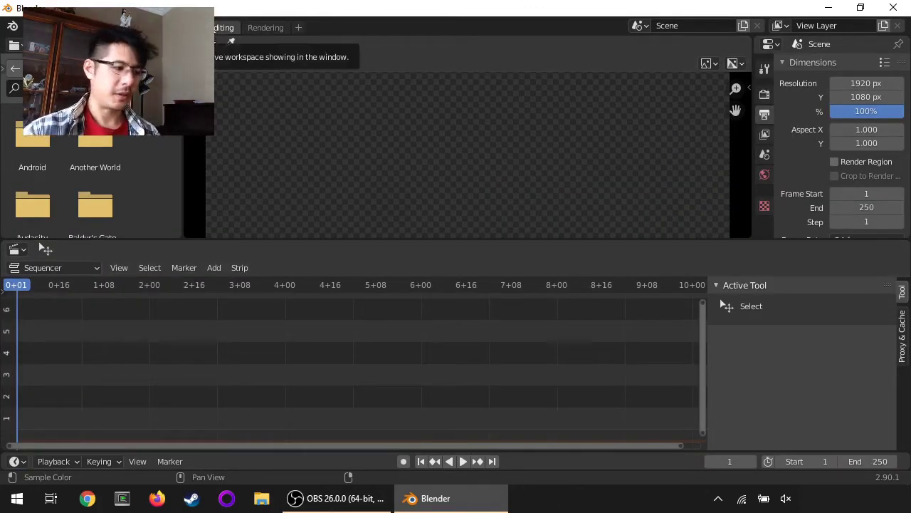
# - Add the Agent_327 Operation Barbershop 1920x804 mp4 from C:\tmp\in as a movie strip
pyautogui.click(213, 268)
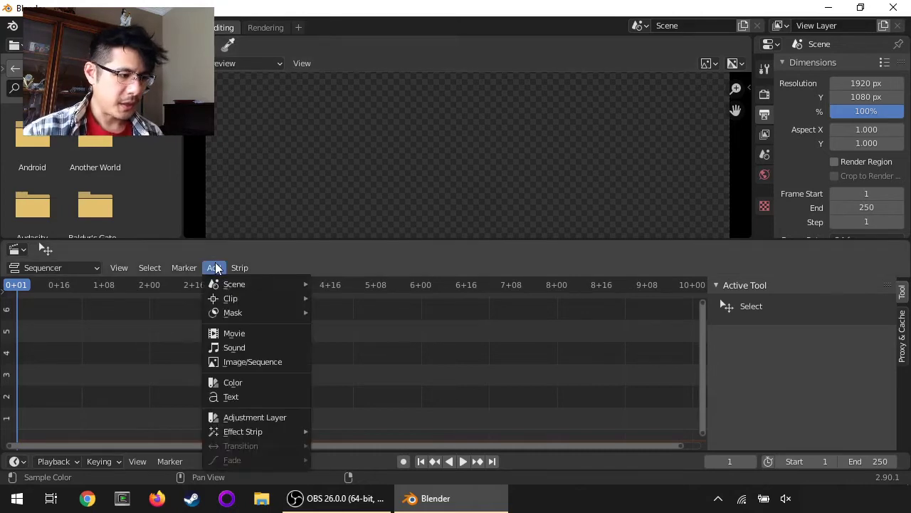
pyautogui.click(235, 333)
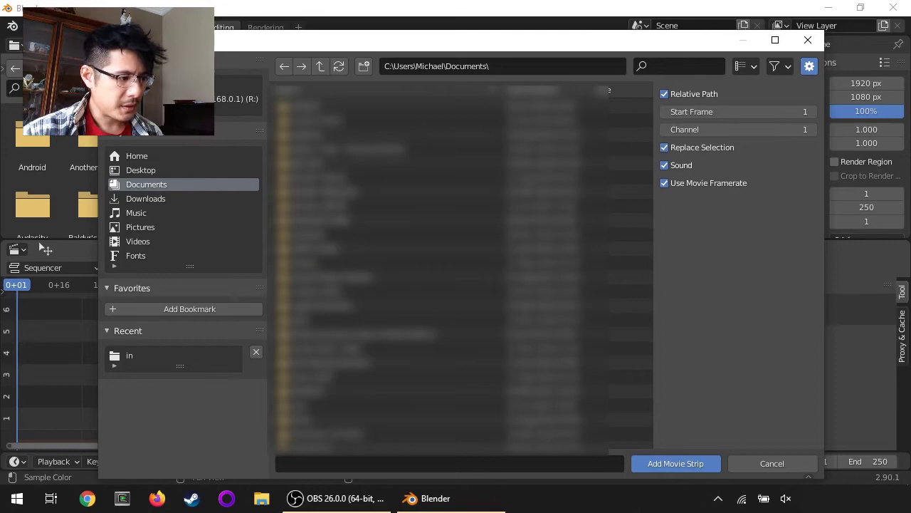
pyautogui.click(239, 85)
pyautogui.click(146, 353)
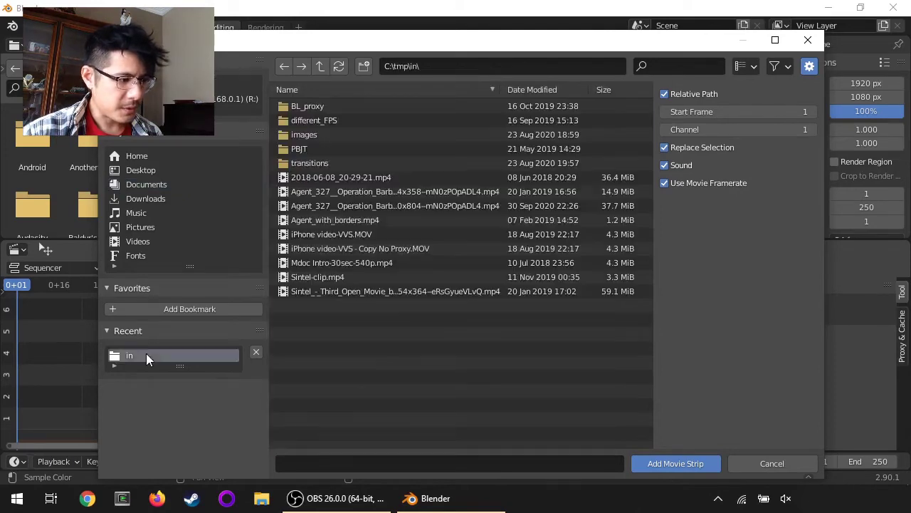
pyautogui.doubleClick(418, 205)
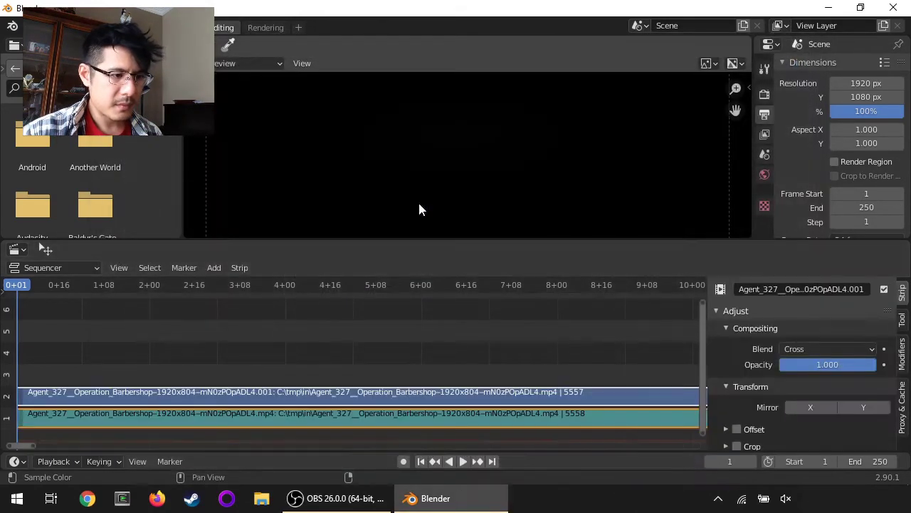
# - Enlarge the timeline and set the scene range to start at frame 76 and end at 338
pyautogui.scroll(-3, 353, 360)
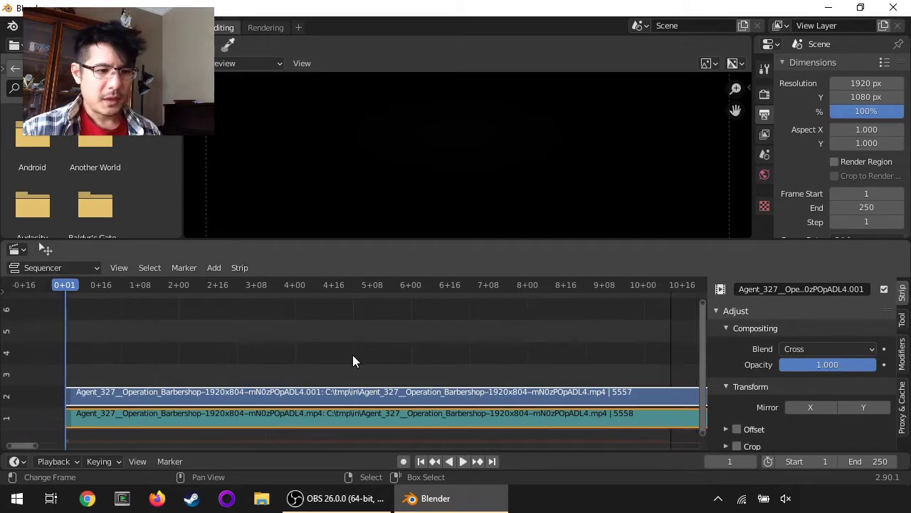
pyautogui.scroll(-1, 352, 359)
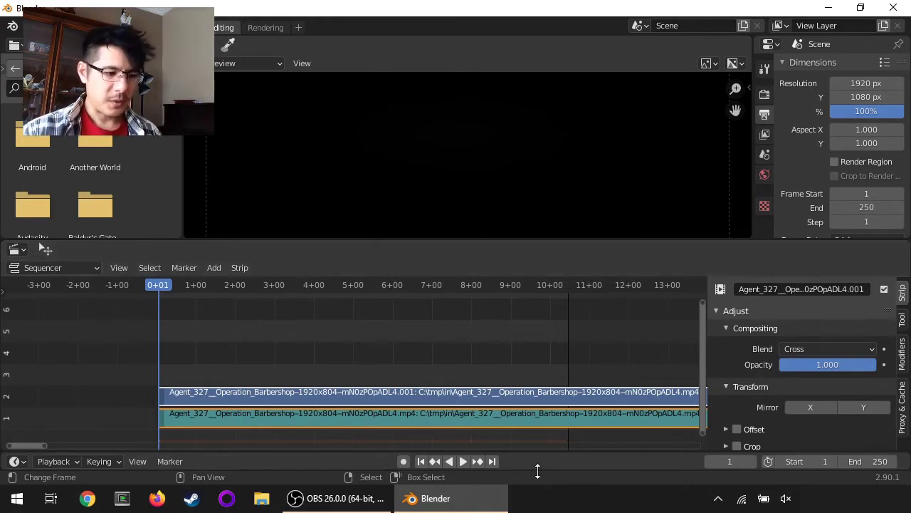
pyautogui.moveTo(539, 454); pyautogui.dragTo(541, 393)
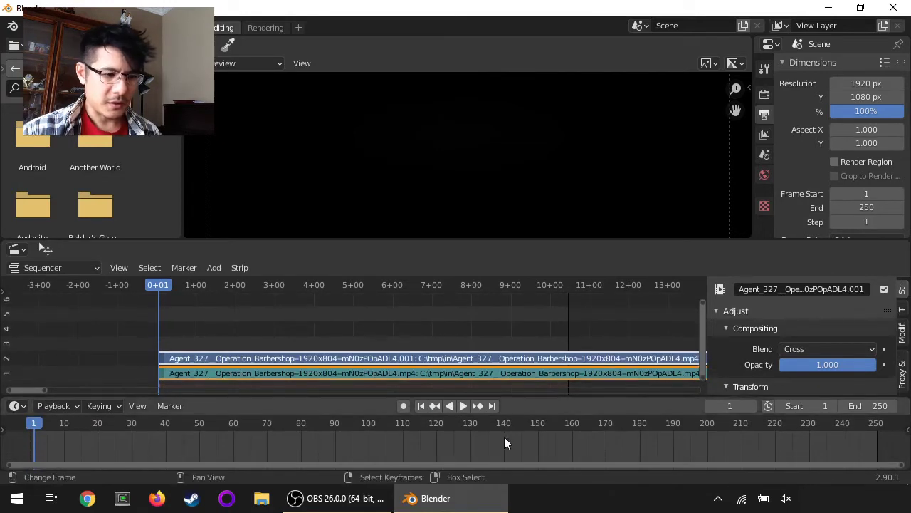
pyautogui.scroll(-4, 488, 445)
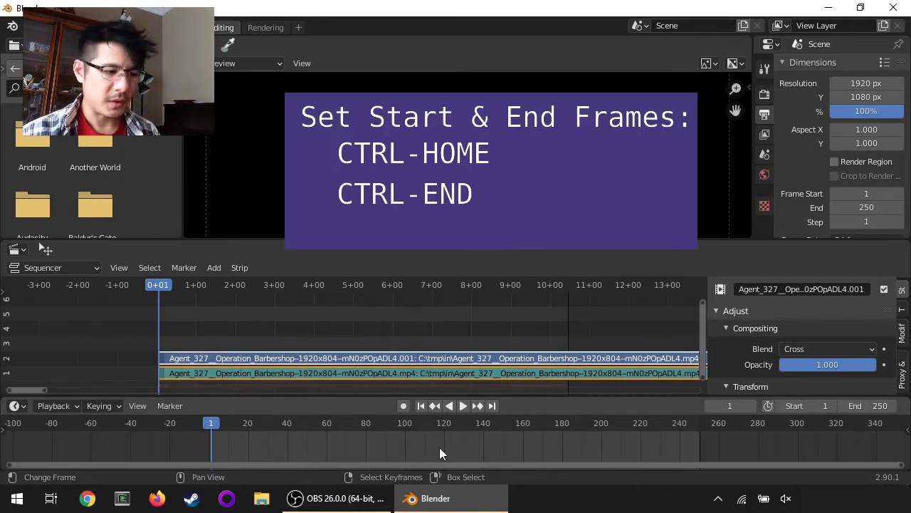
pyautogui.moveTo(248, 329); pyautogui.dragTo(282, 325)
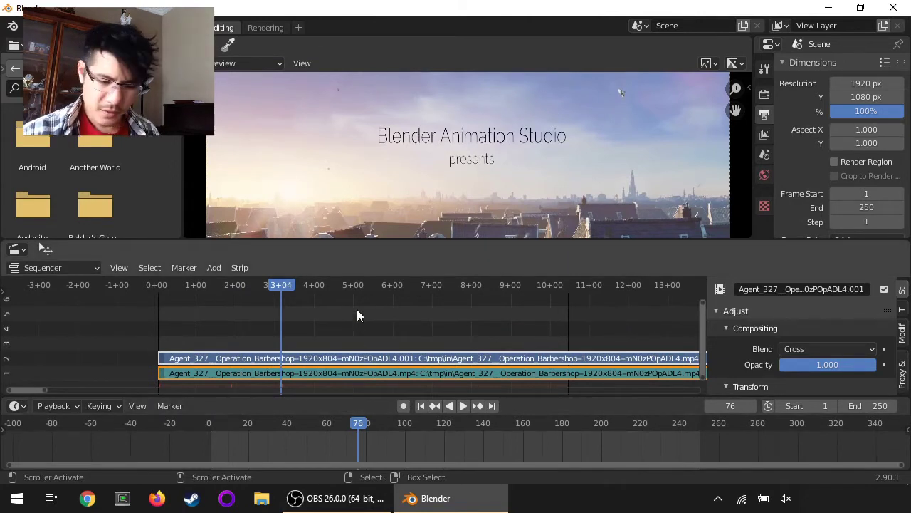
pyautogui.hotkey('ctrl', 'Home')
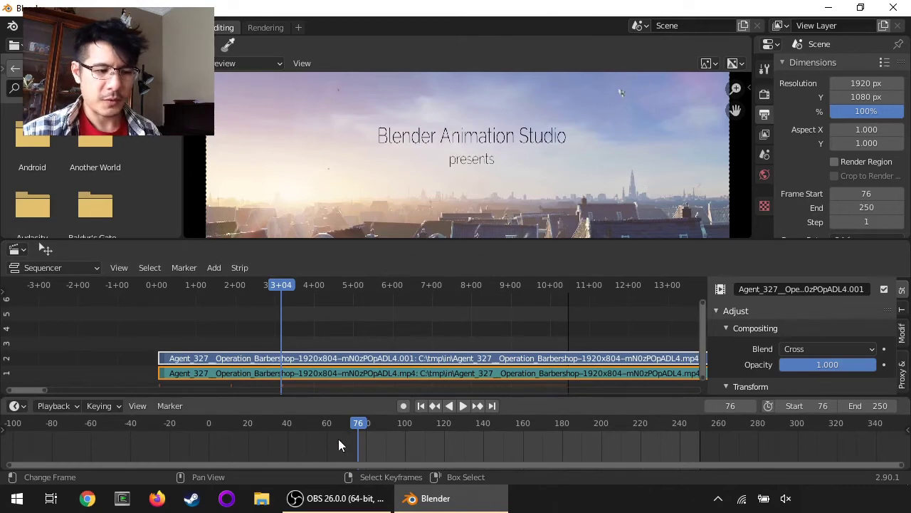
pyautogui.click(667, 321)
pyautogui.scroll(-2, 658, 321)
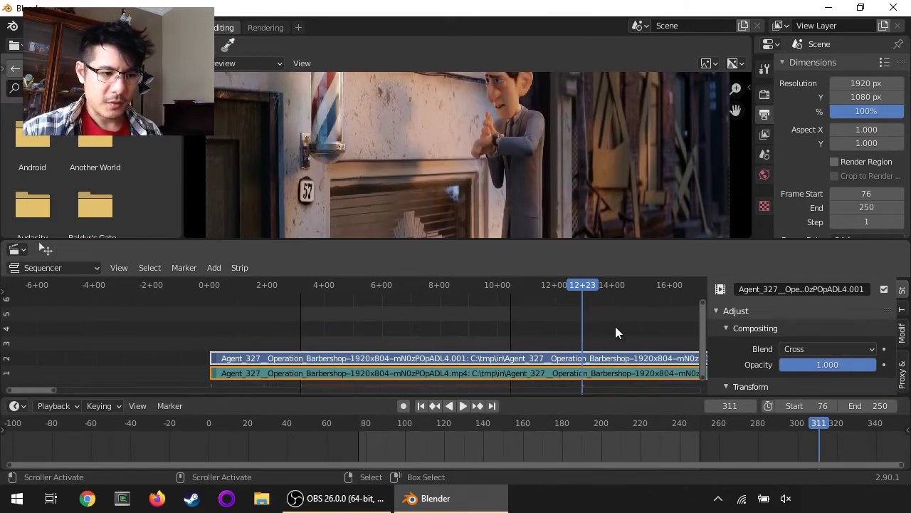
pyautogui.click(609, 382)
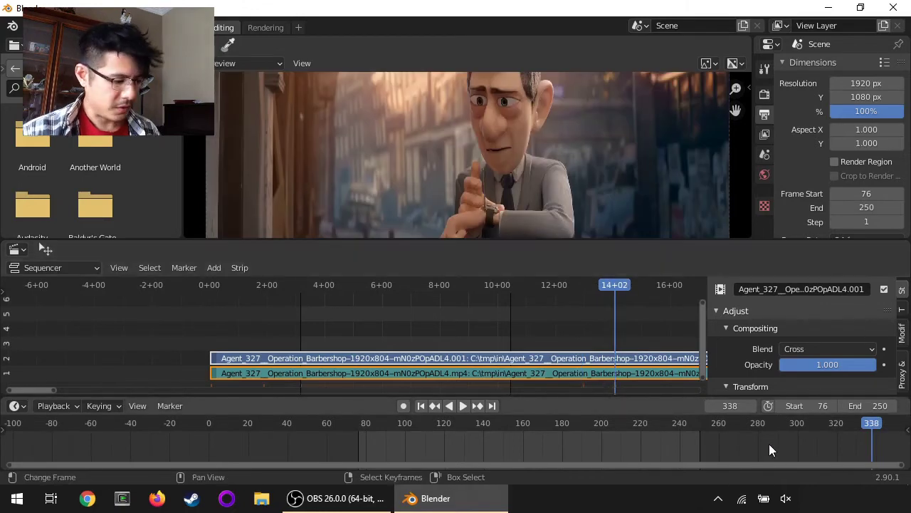
pyautogui.hotkey('ctrl', 'End')
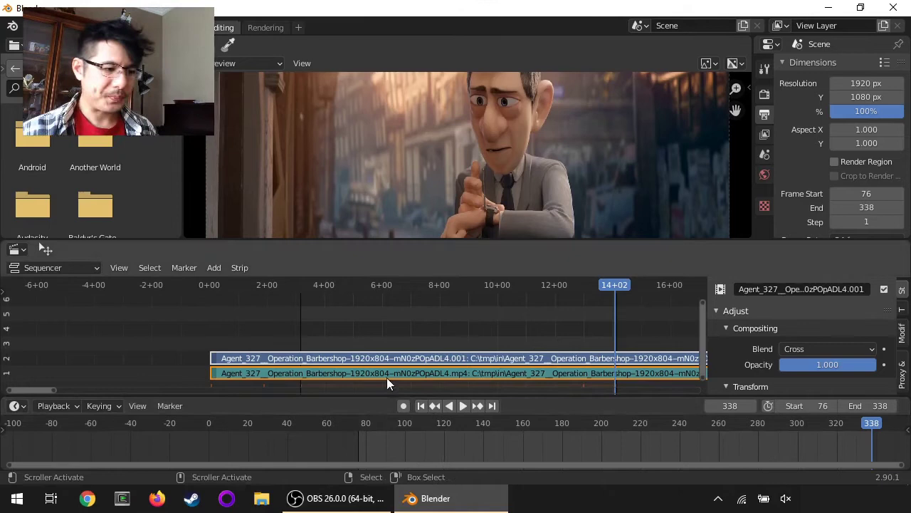
# - Fit the whole video frame in the preview and widen the scene Properties panel
pyautogui.moveTo(437, 349); pyautogui.dragTo(394, 339, button='middle')
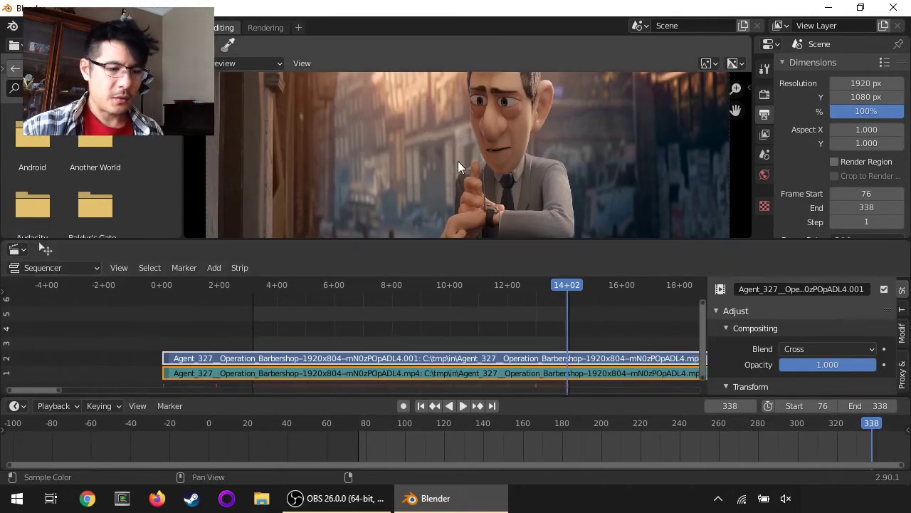
pyautogui.press('Home')
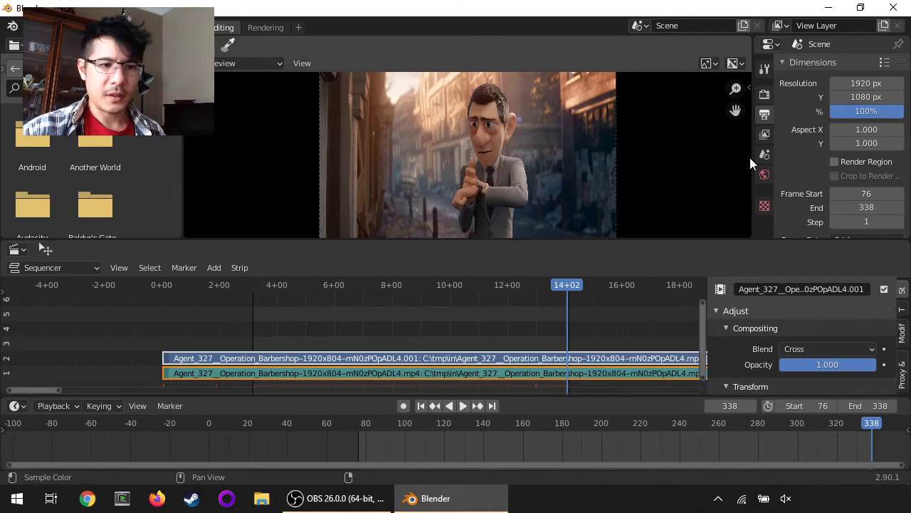
pyautogui.moveTo(756, 155); pyautogui.dragTo(536, 156)
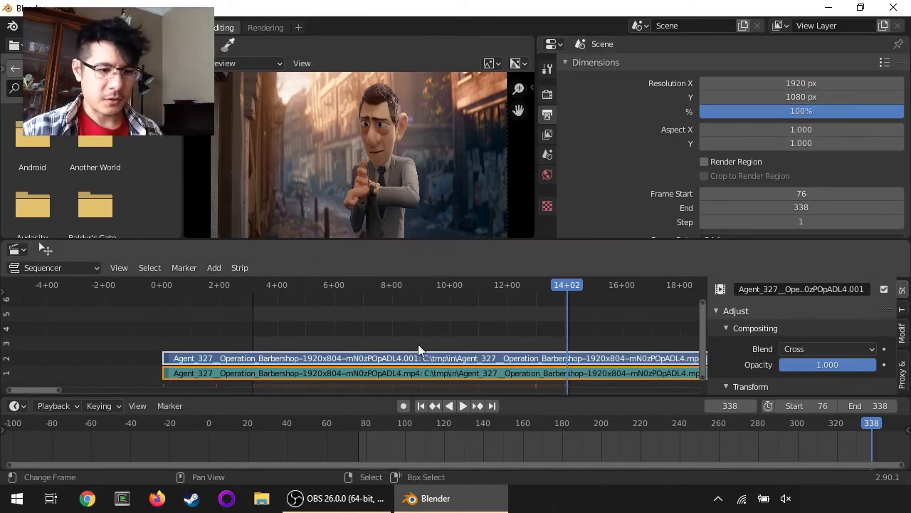
# - Select the top movie strip and apply Set Render Size to get a 1920 × 804 render size
pyautogui.click(462, 358)
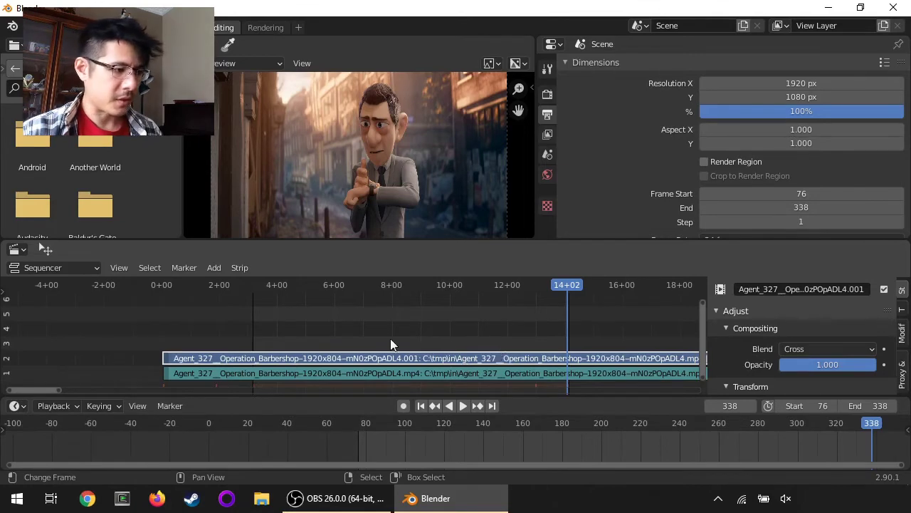
pyautogui.click(239, 268)
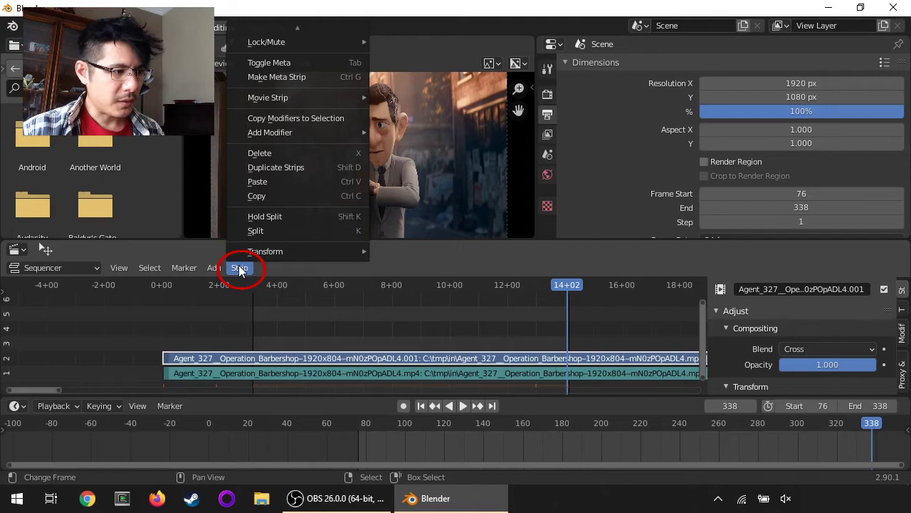
pyautogui.moveTo(265, 255)
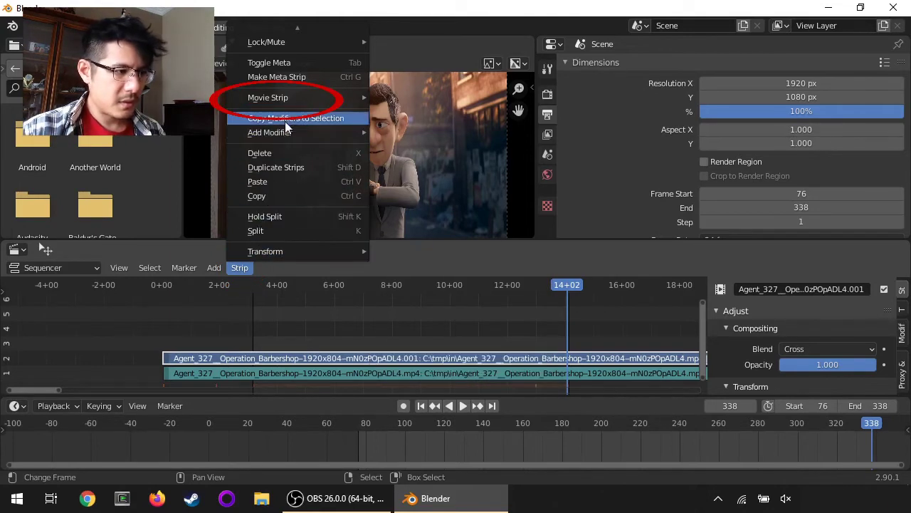
pyautogui.moveTo(294, 100)
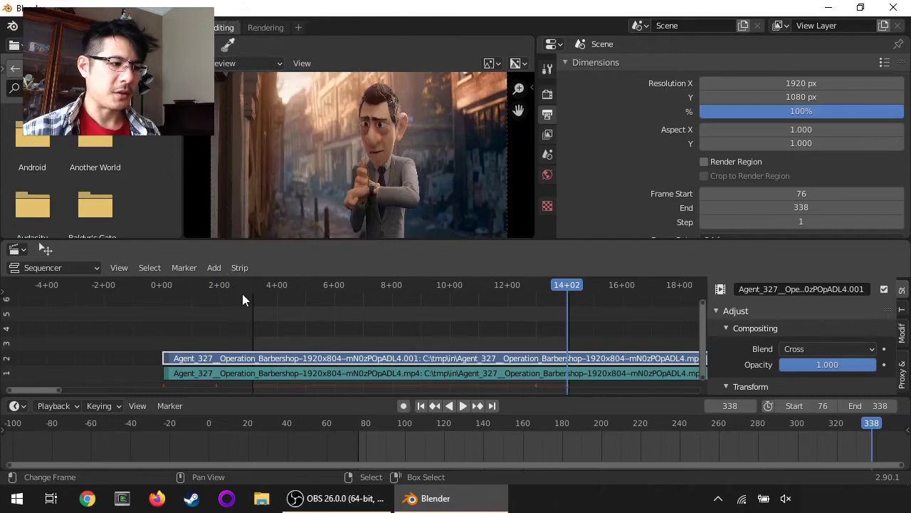
pyautogui.click(241, 268)
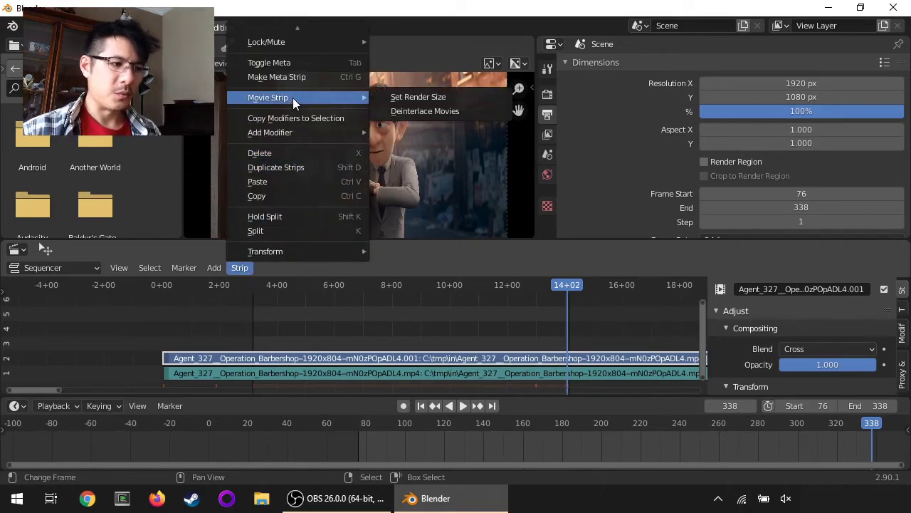
pyautogui.click(429, 95)
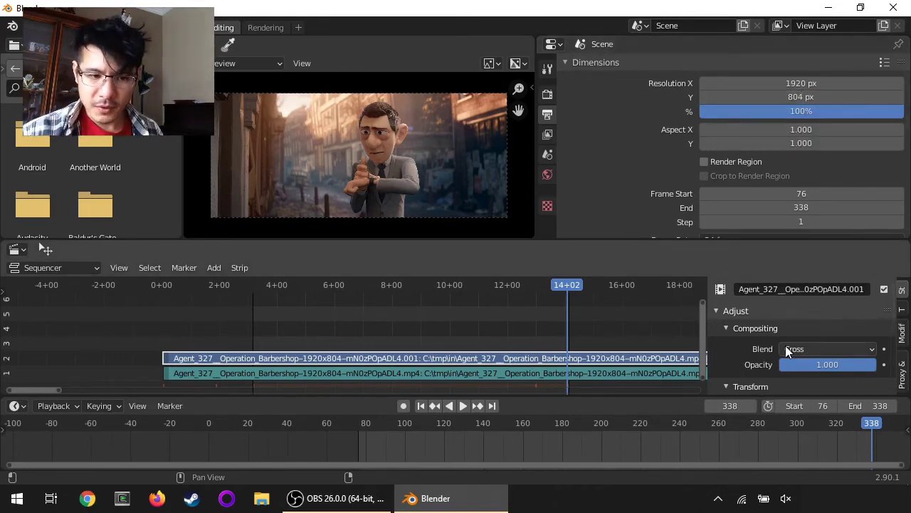
# - Widen the strip sidebar and scroll to the Source panel showing the 1920x804 resolution
pyautogui.moveTo(705, 315); pyautogui.dragTo(639, 315)
pyautogui.moveTo(651, 239); pyautogui.dragTo(651, 201)
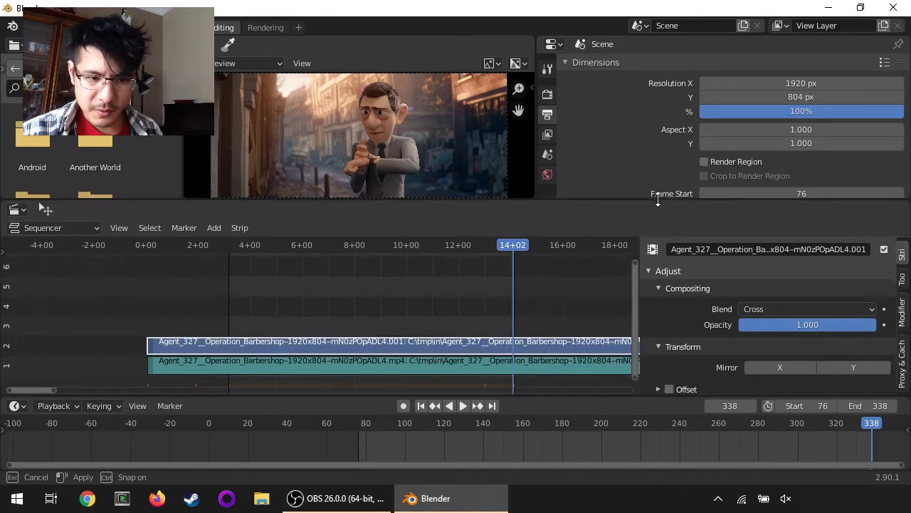
pyautogui.scroll(-4, 709, 305)
pyautogui.scroll(1, 710, 305)
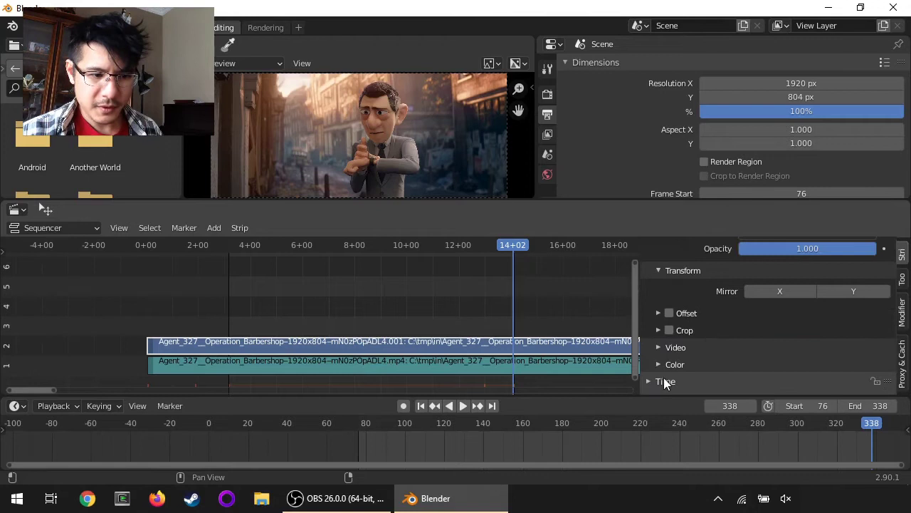
pyautogui.scroll(-1, 666, 377)
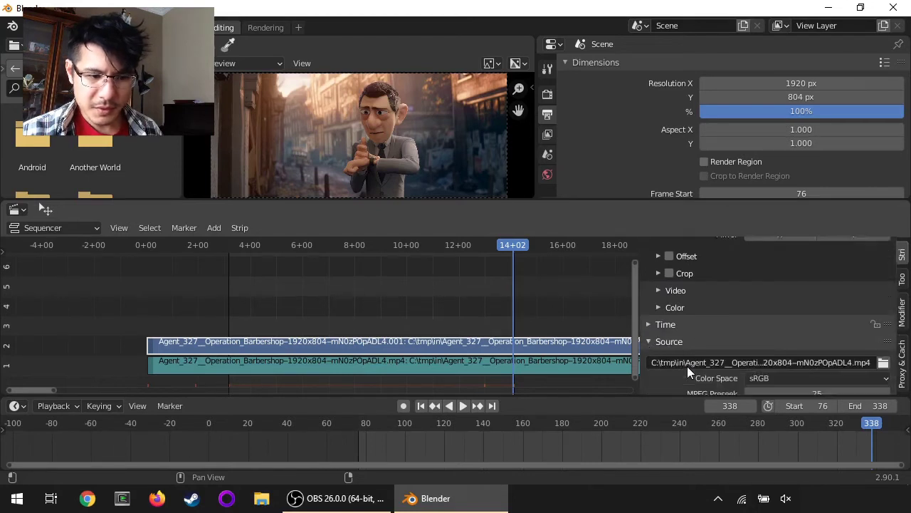
pyautogui.scroll(-4, 688, 366)
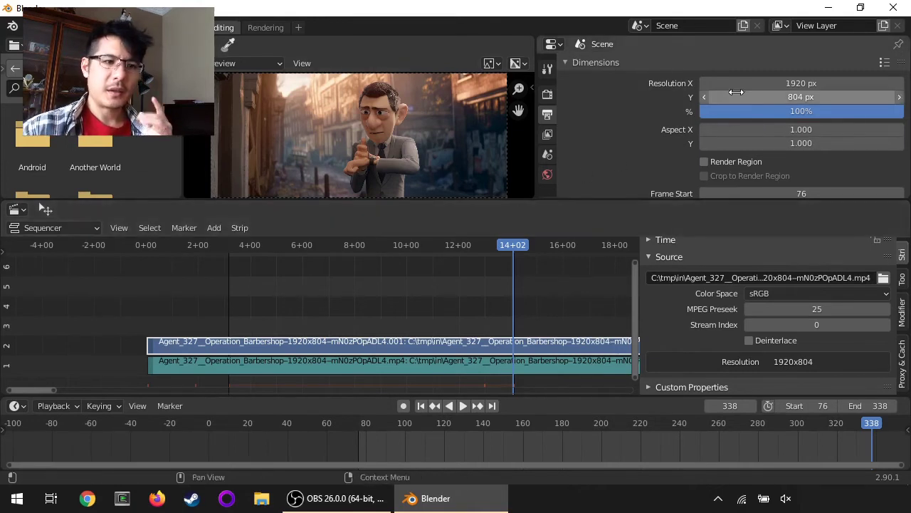
# - Add +30+30 to both render dimensions, making the resolution 1980 × 864 px
pyautogui.moveTo(465, 199); pyautogui.dragTo(465, 216)
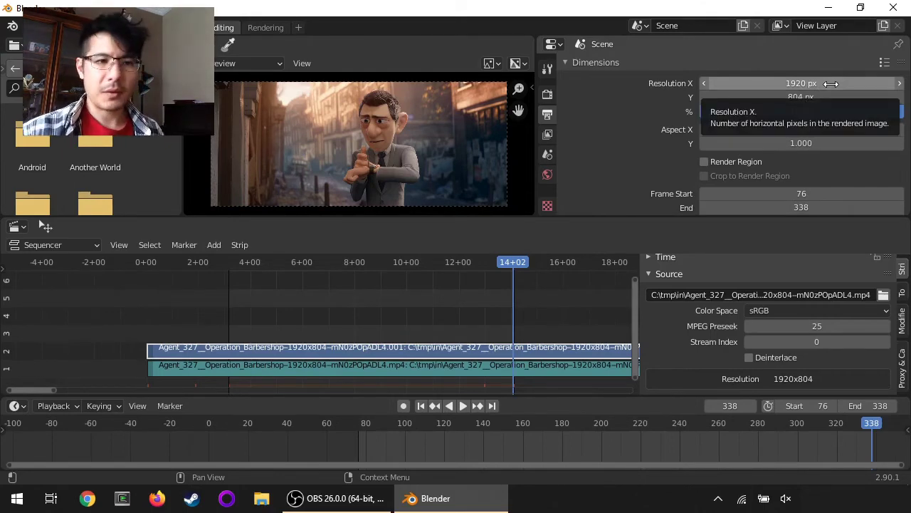
pyautogui.click(829, 84)
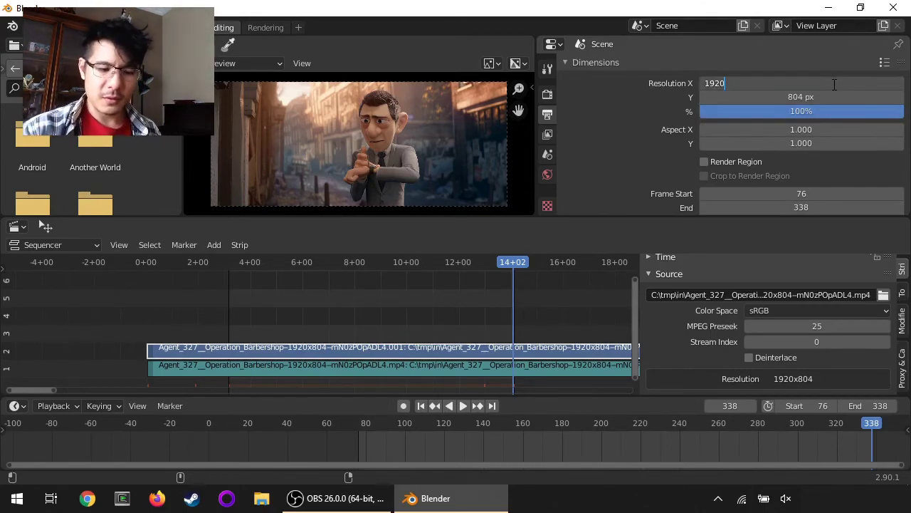
pyautogui.write('+30+30')
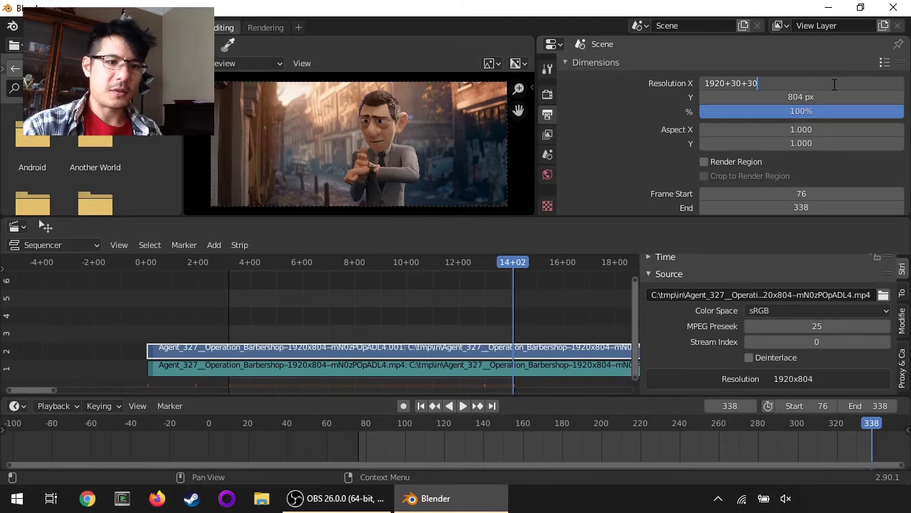
pyautogui.click(836, 102)
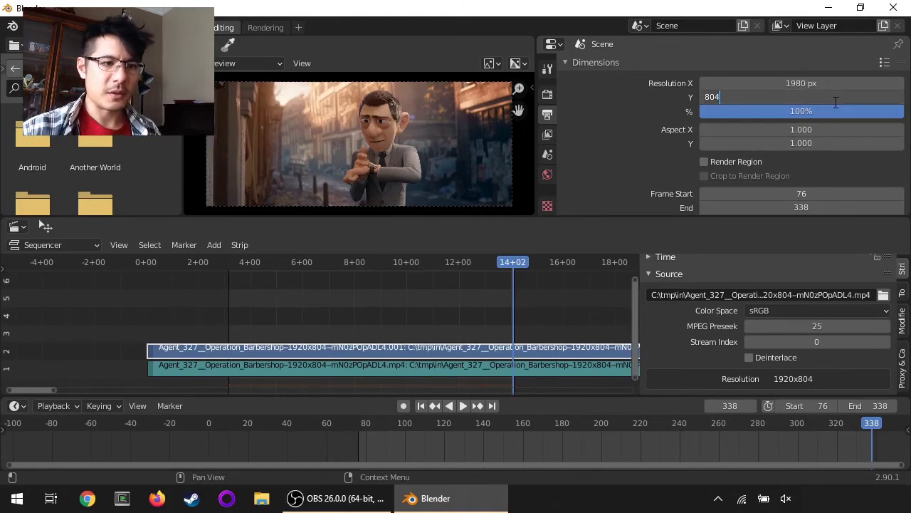
pyautogui.write('+30+30')
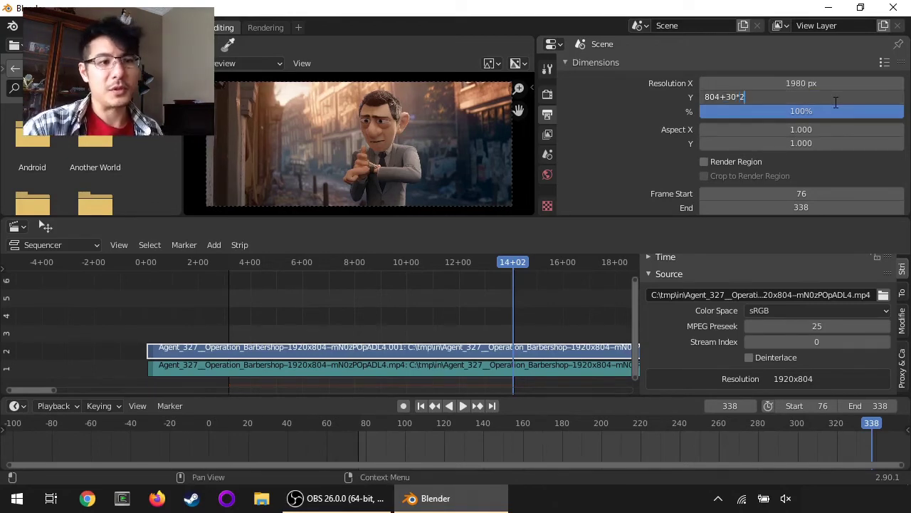
pyautogui.press('Return')
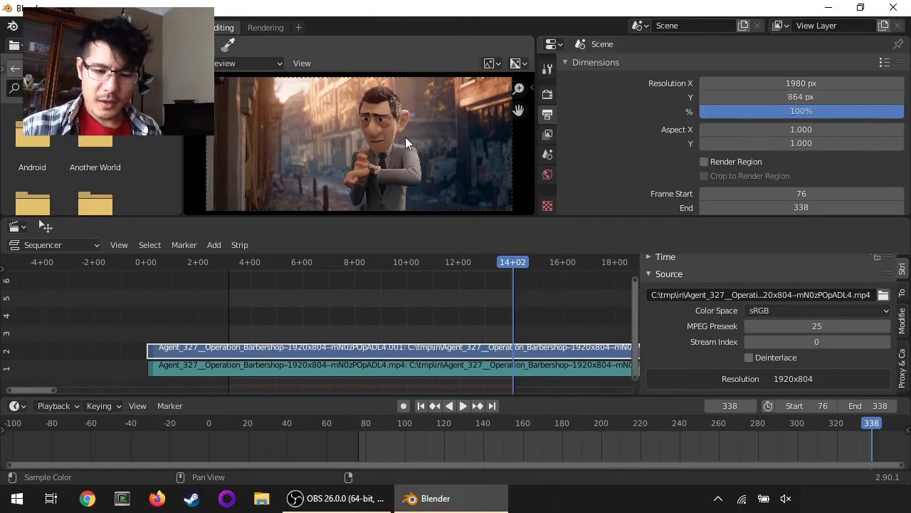
pyautogui.scroll(1, 405, 143)
pyautogui.scroll(-1, 406, 142)
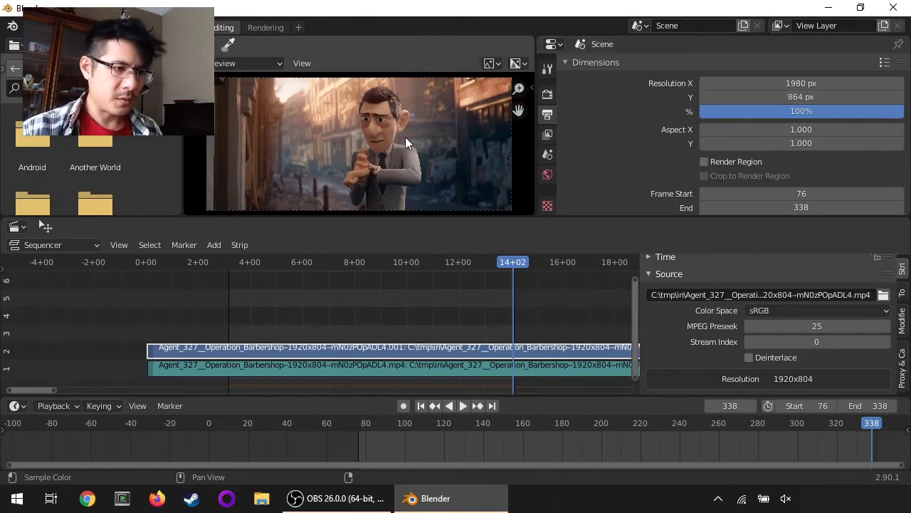
pyautogui.scroll(-1, 683, 357)
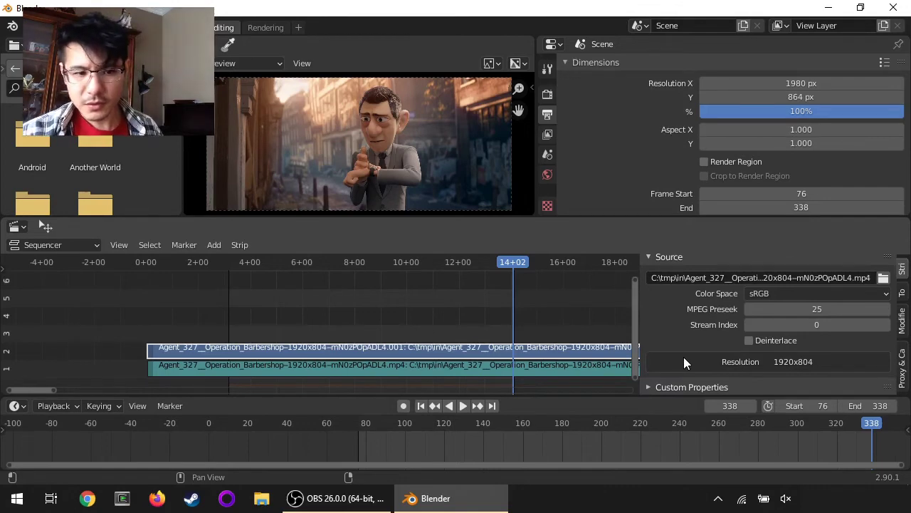
# - Enable the movie strip's Offset with Position X and Y both at 30 px
pyautogui.scroll(5, 683, 356)
pyautogui.scroll(-2, 684, 356)
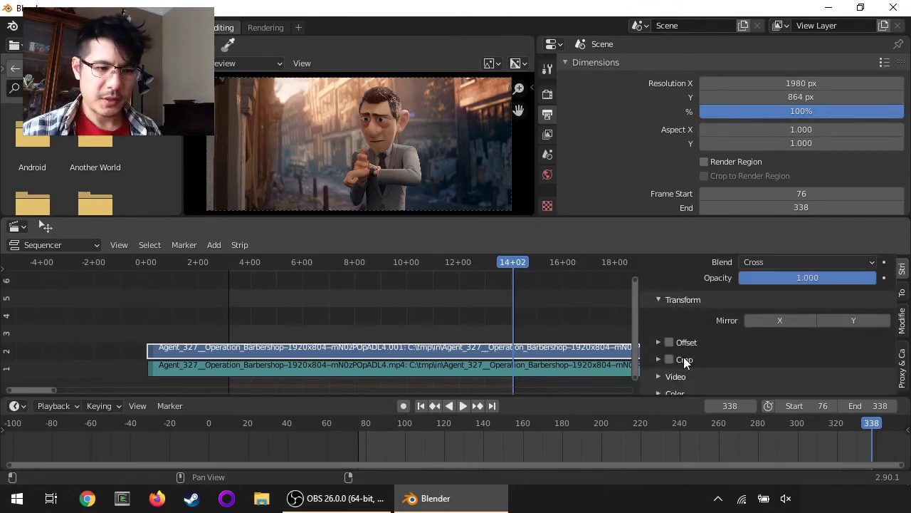
pyautogui.click(669, 314)
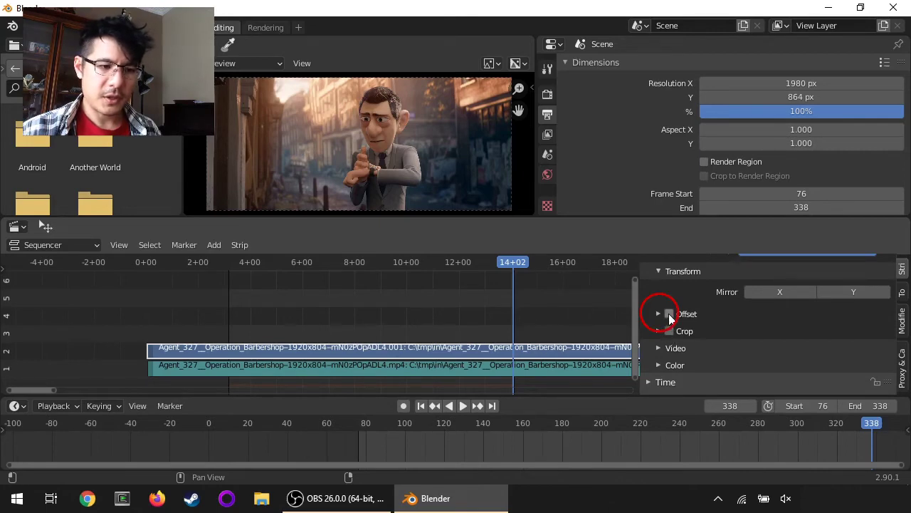
pyautogui.click(670, 314)
pyautogui.click(659, 314)
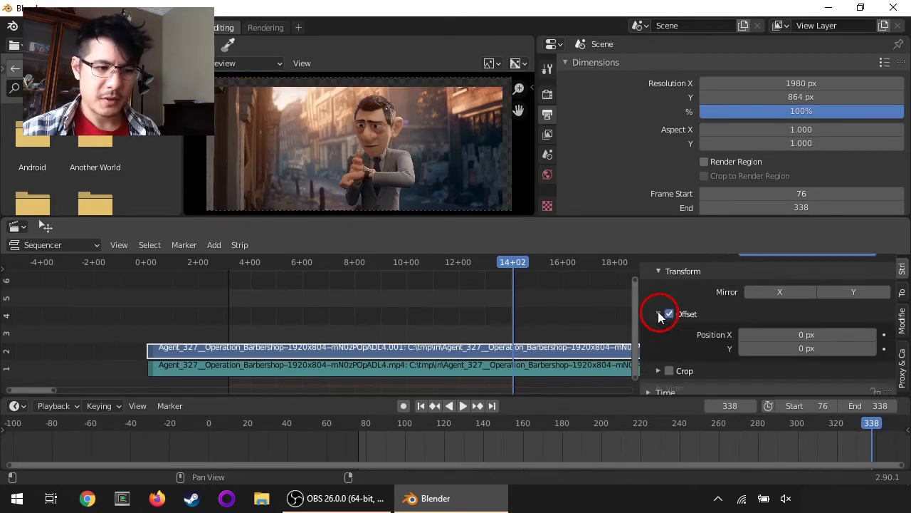
pyautogui.click(786, 337)
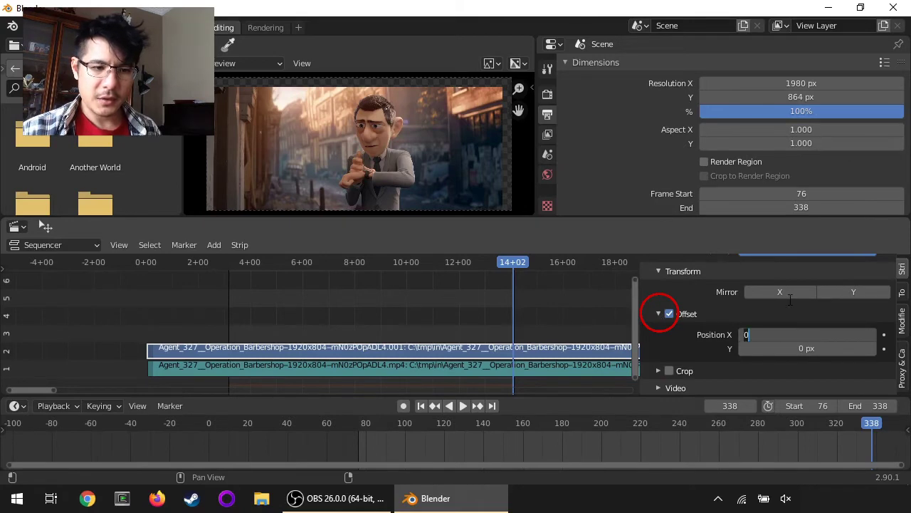
pyautogui.write('30')
pyautogui.press('Tab')
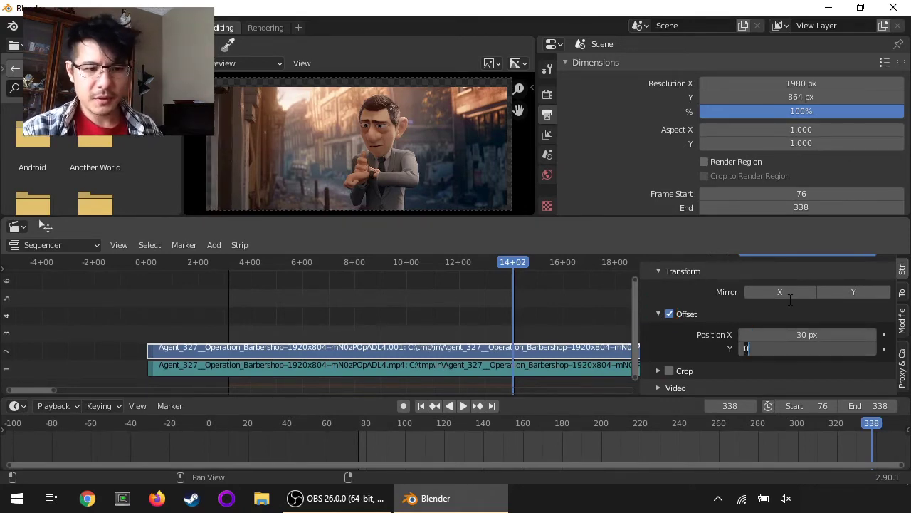
pyautogui.write('30')
pyautogui.press('Return')
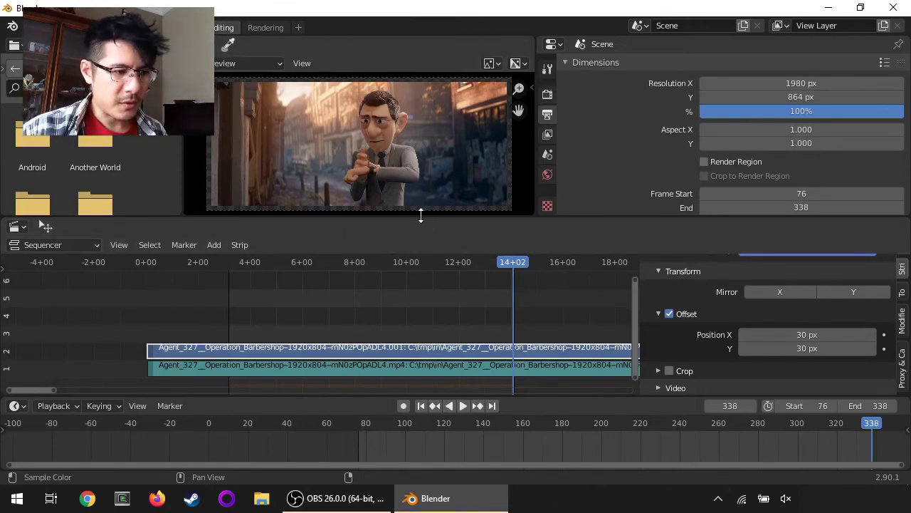
pyautogui.moveTo(421, 216); pyautogui.dragTo(420, 230)
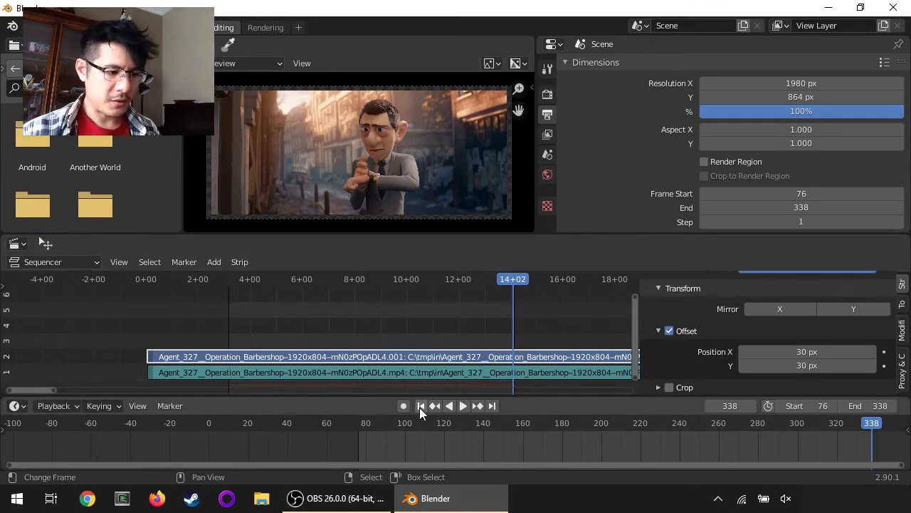
# - Add a colour strip on channel 3 at frame 76 using the Shift+A menu
pyautogui.click(420, 405)
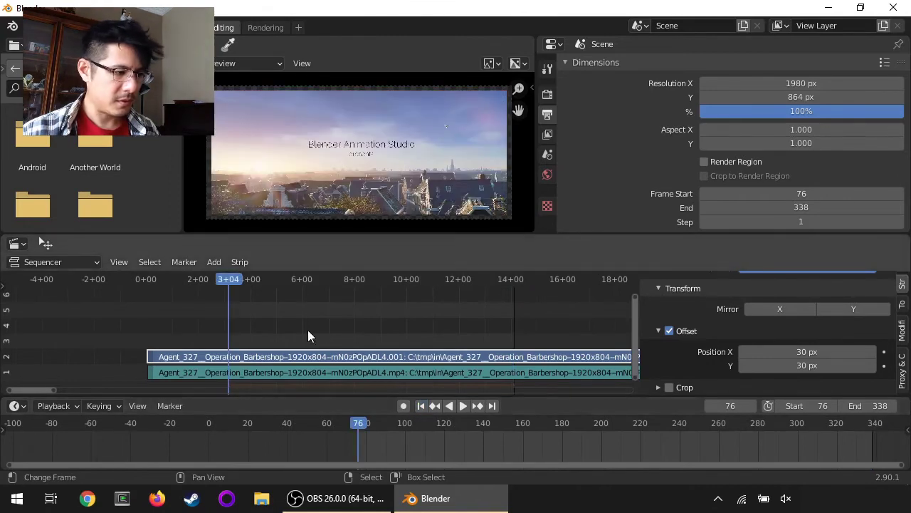
pyautogui.hotkey('shift', 'a')
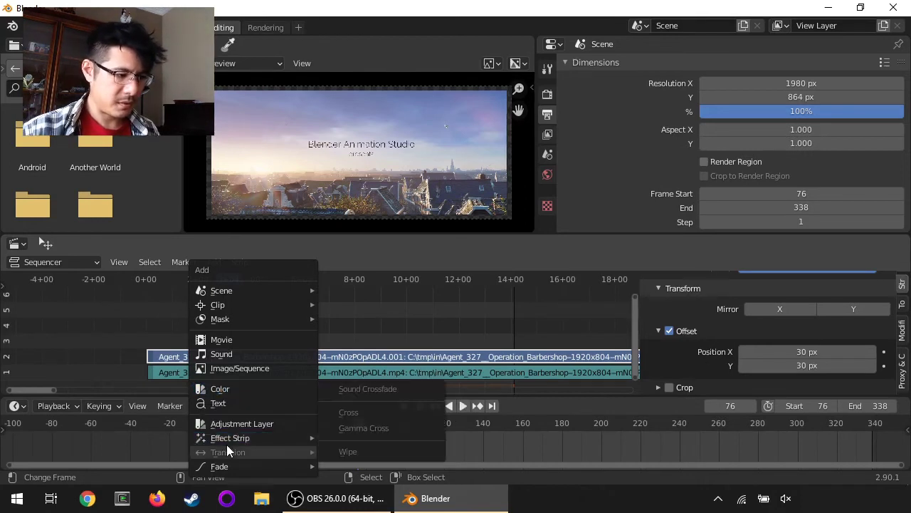
pyautogui.moveTo(228, 437)
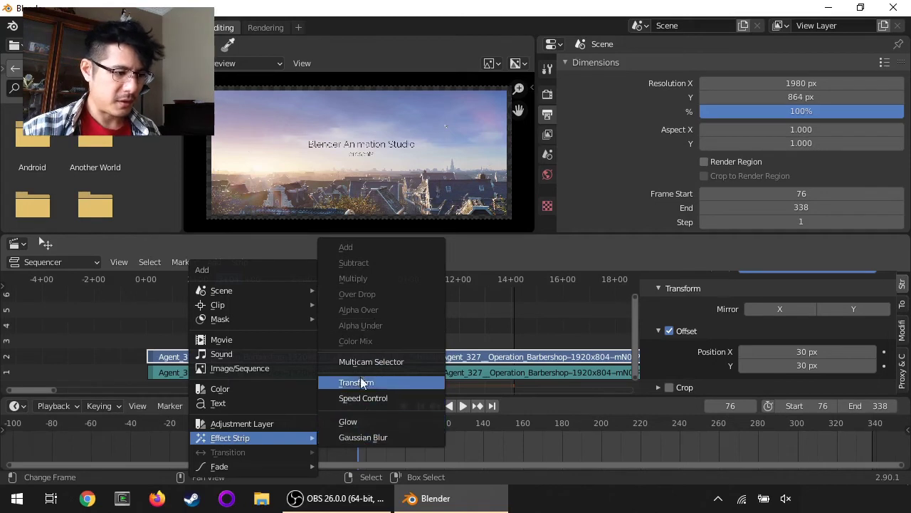
pyautogui.click(221, 393)
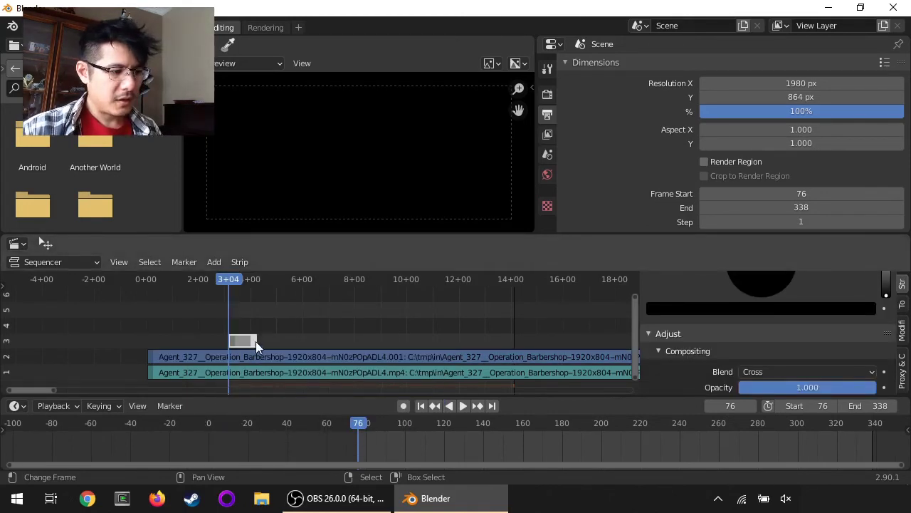
# - Stretch the channel-3 colour strip along the movie and set its colour to yellow
pyautogui.moveTo(256, 341); pyautogui.dragTo(551, 341)
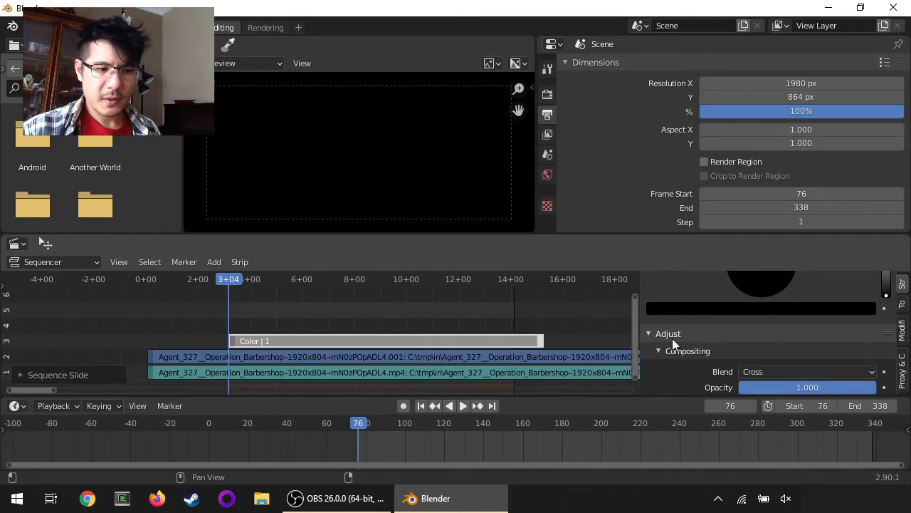
pyautogui.scroll(3, 711, 339)
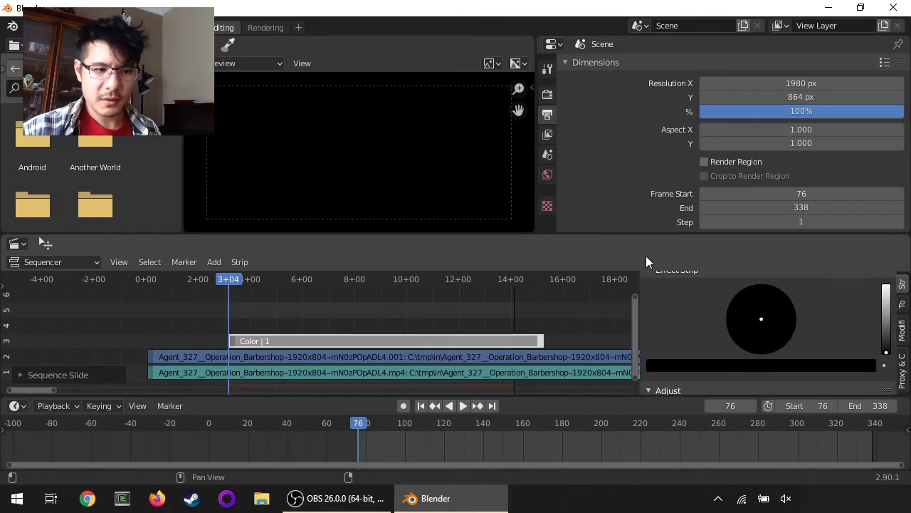
pyautogui.moveTo(655, 232); pyautogui.dragTo(653, 195)
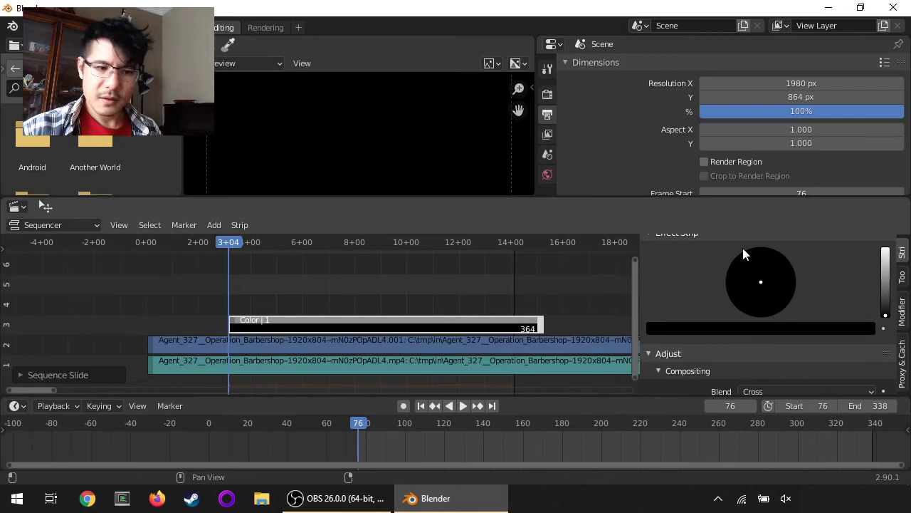
pyautogui.click(887, 305)
pyautogui.moveTo(887, 305); pyautogui.dragTo(886, 248)
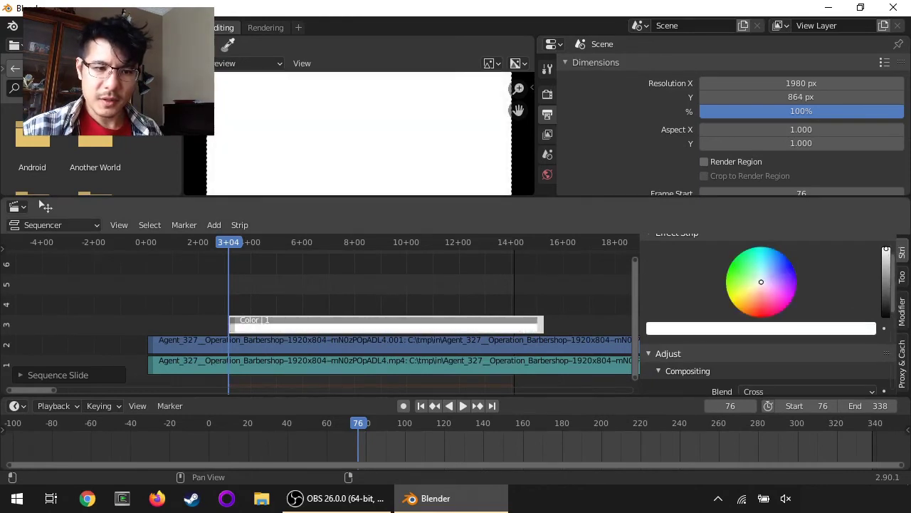
pyautogui.moveTo(777, 303); pyautogui.dragTo(730, 301)
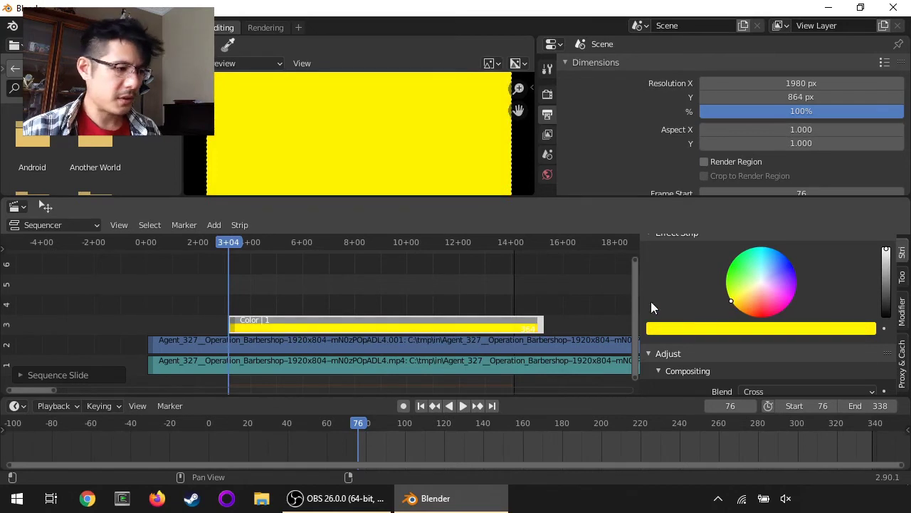
pyautogui.click(331, 324)
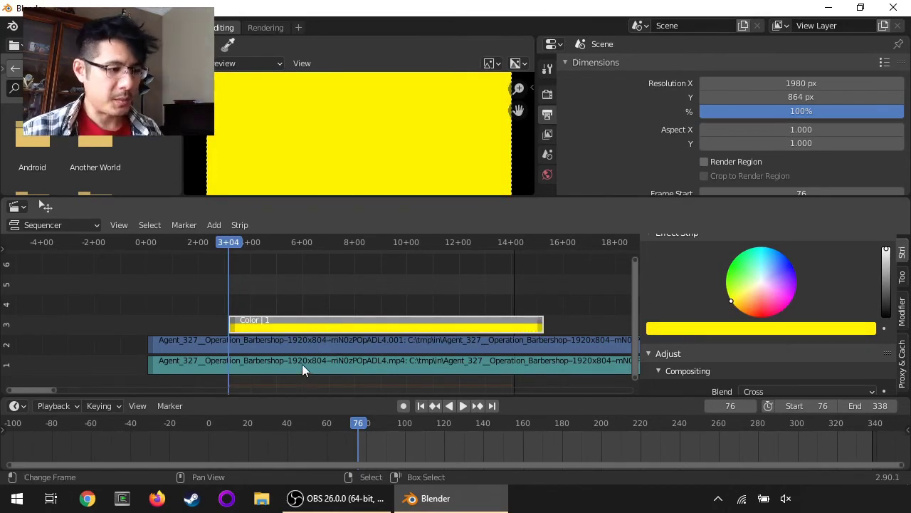
# - Move the offset movie strip from channel 2 straight up to channel 4
pyautogui.click(312, 345)
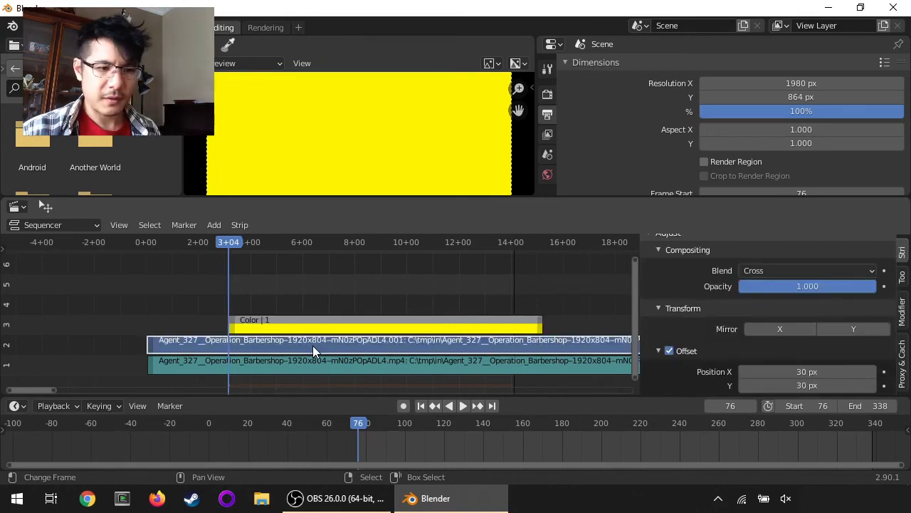
pyautogui.scroll(2, 659, 333)
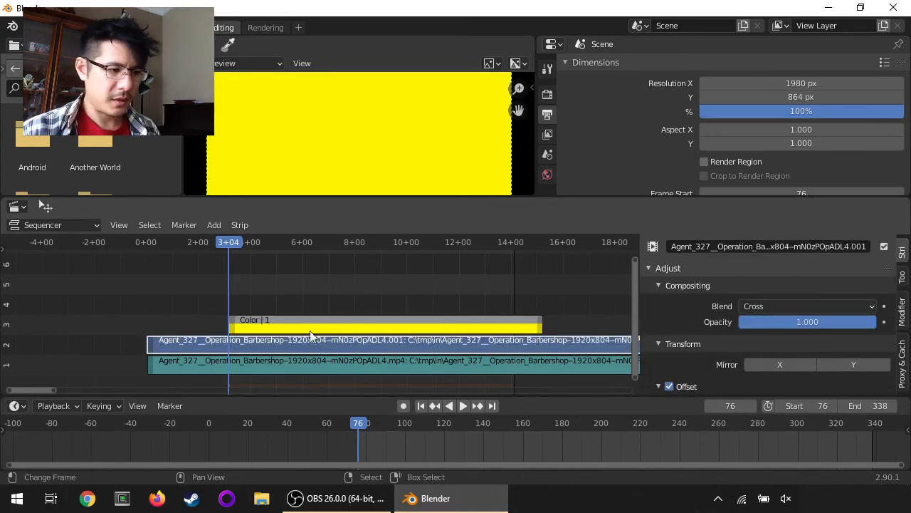
pyautogui.press('g')
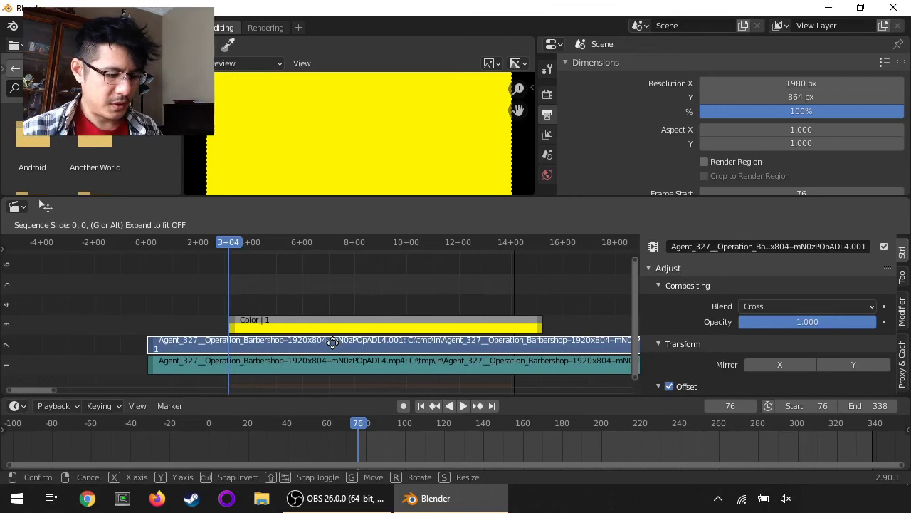
pyautogui.press('y')
pyautogui.click(334, 307)
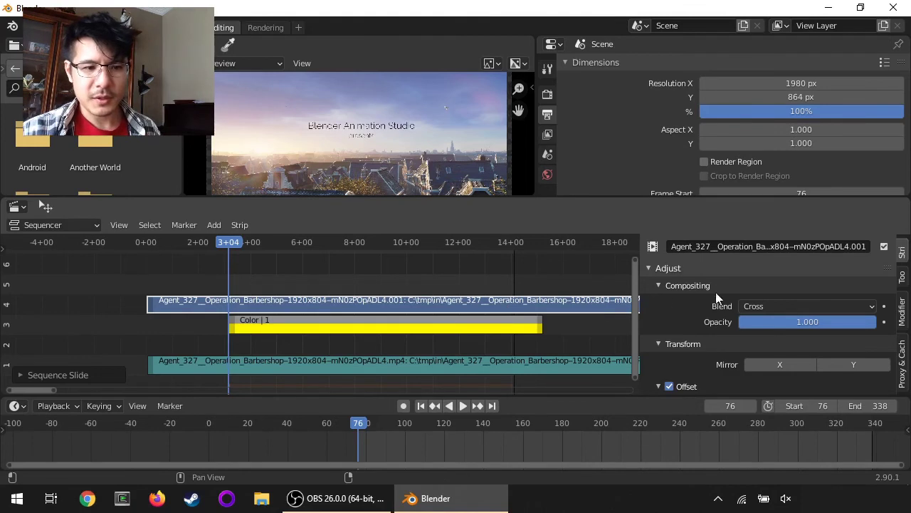
# - Set the channel-4 movie strip's Blend mode to Alpha Over in the Compositing panel
pyautogui.click(766, 305)
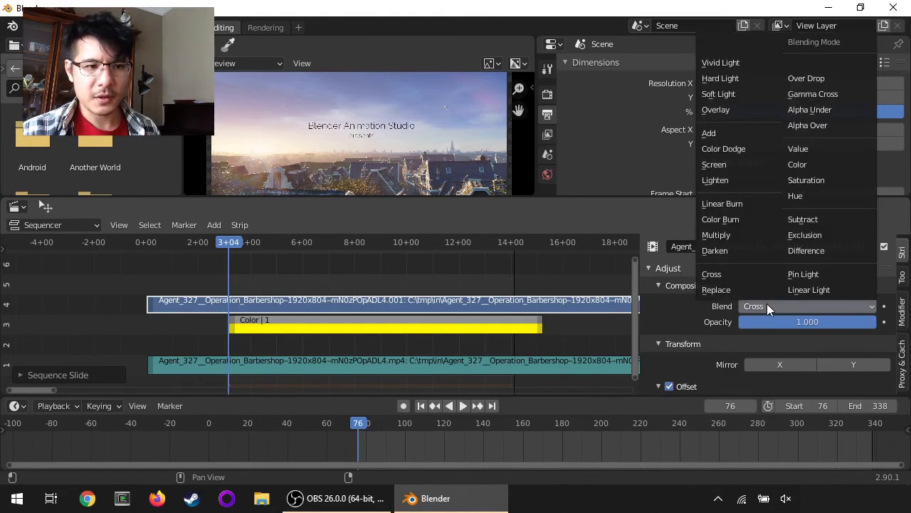
pyautogui.click(821, 127)
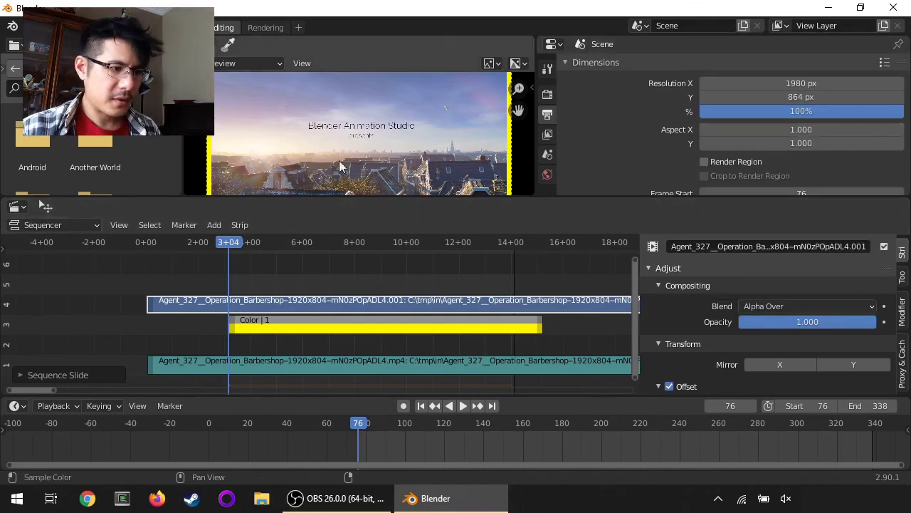